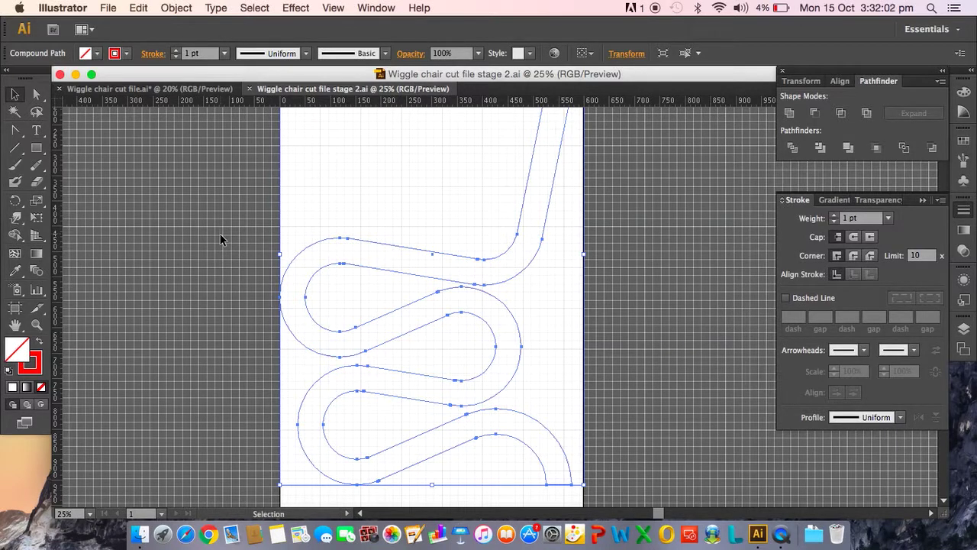
# Scroll around the stage 2 document to review the finished serpentine chair outline
pyautogui.scroll(3, 220, 239)
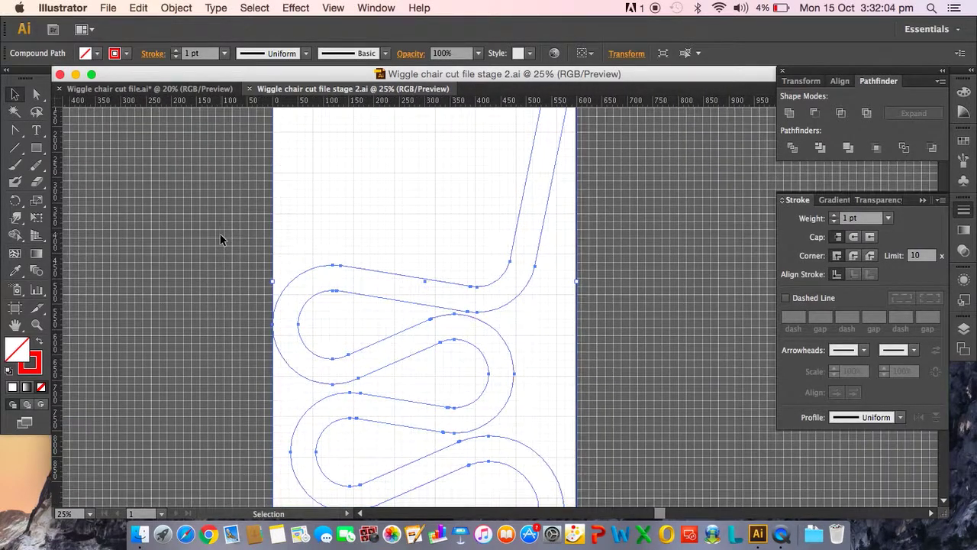
pyautogui.scroll(1, 220, 240)
pyautogui.scroll(4, 220, 240)
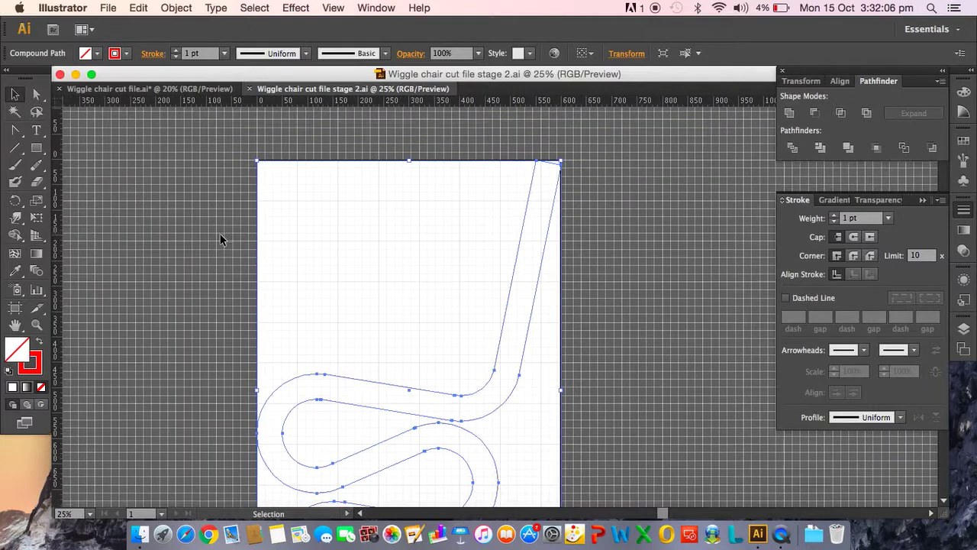
pyautogui.scroll(-9, 220, 240)
pyautogui.hscroll(-4, 220, 239)
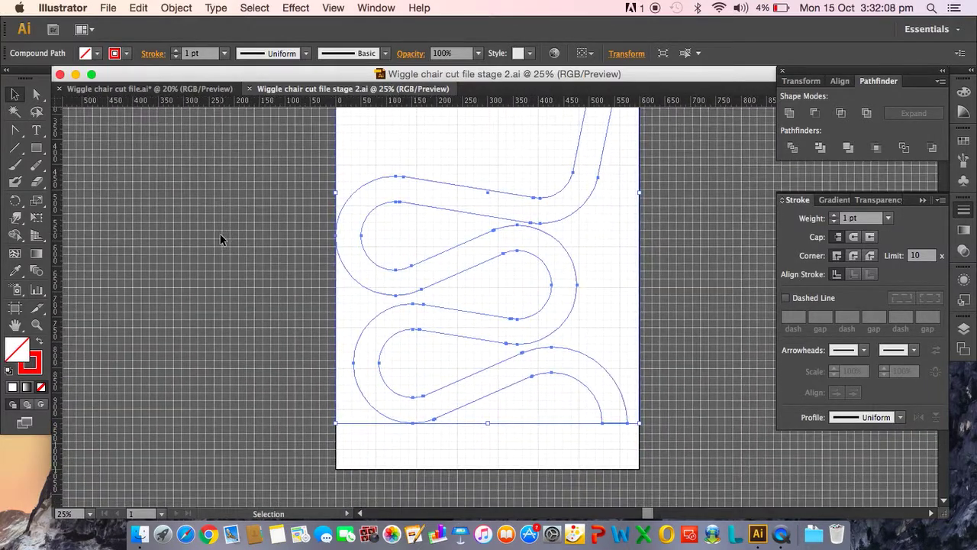
pyautogui.scroll(2, 220, 240)
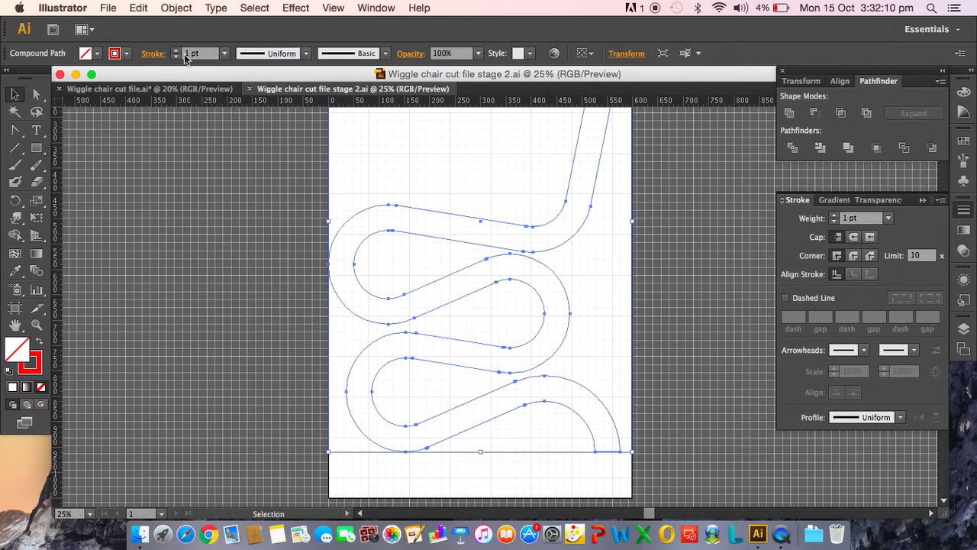
# Switch to Wiggle chair cut file.ai and zoom in where the tangent lines meet the top circle
pyautogui.click(189, 90)
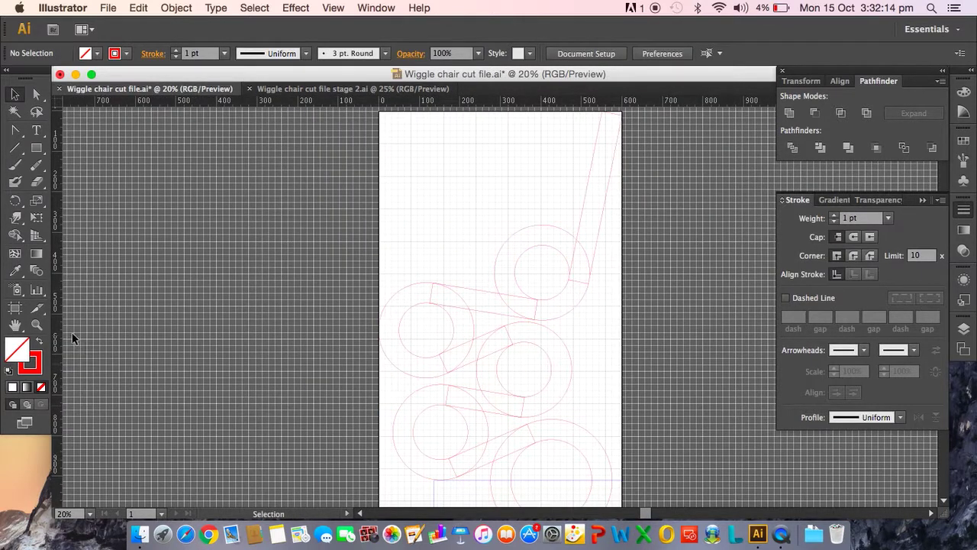
pyautogui.click(38, 326)
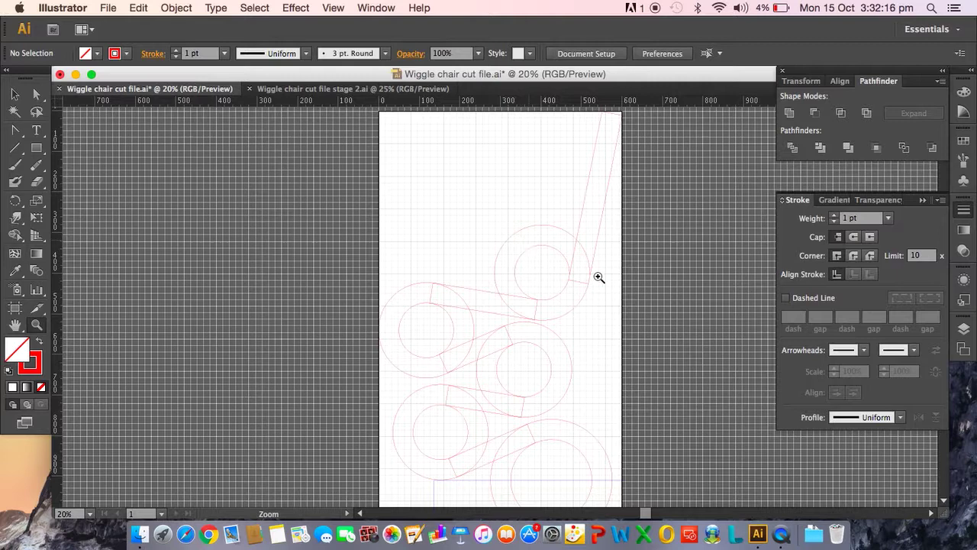
pyautogui.moveTo(601, 296); pyautogui.dragTo(552, 257)
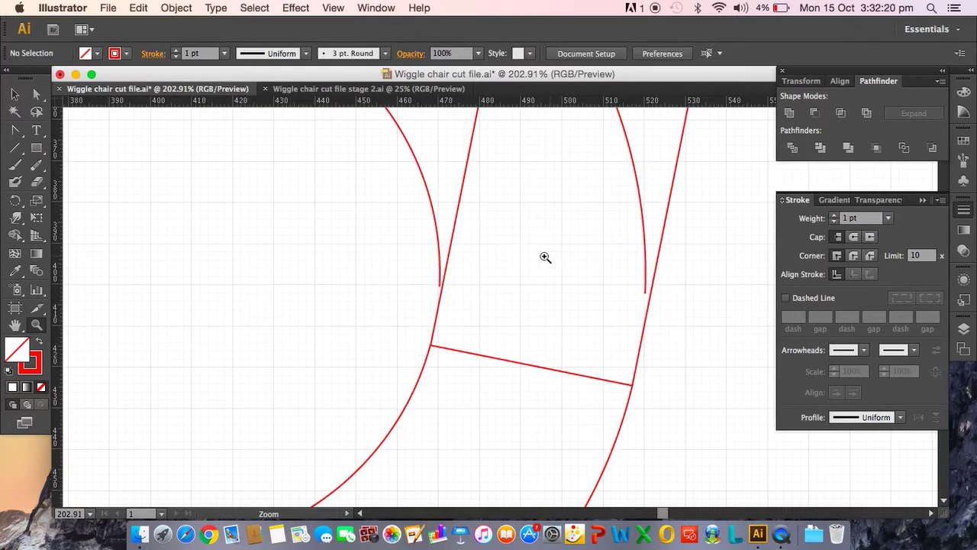
# Select the crossbar between the tangent lines and erase its middle with the Path Eraser
pyautogui.press('a')
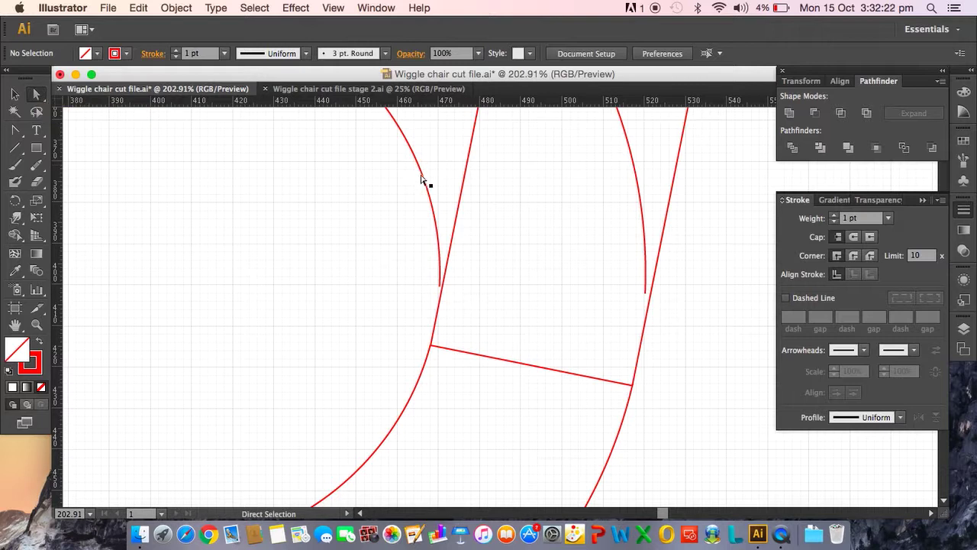
pyautogui.click(424, 181)
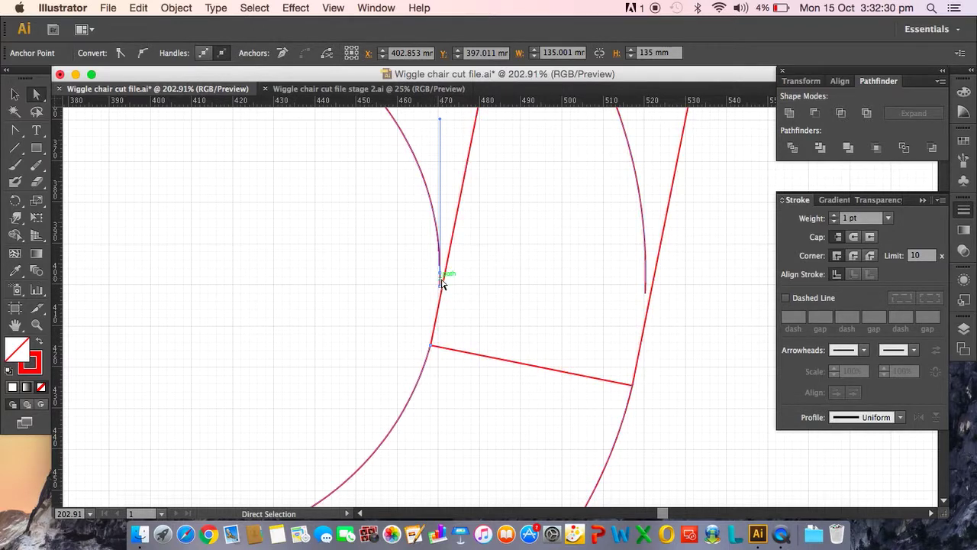
pyautogui.scroll(-3, 314, 246)
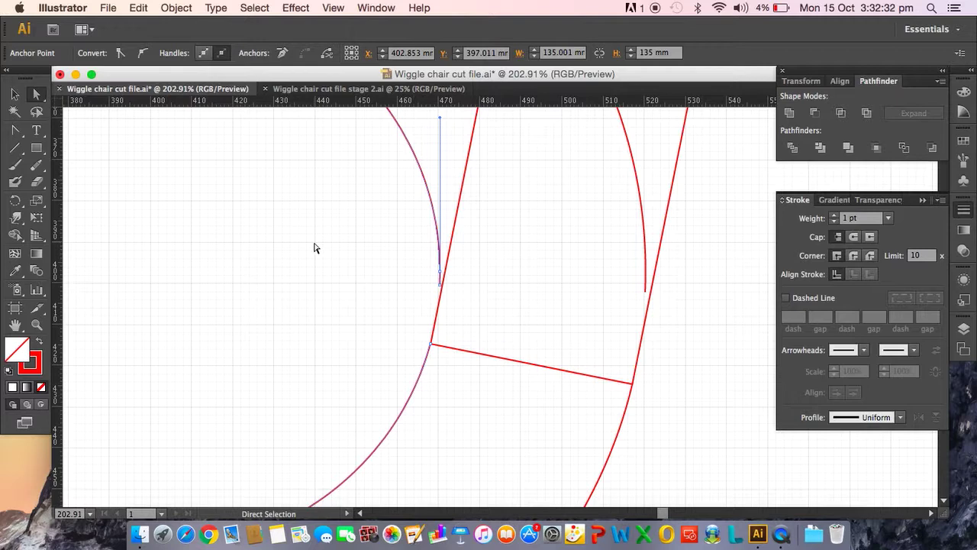
pyautogui.click(433, 303)
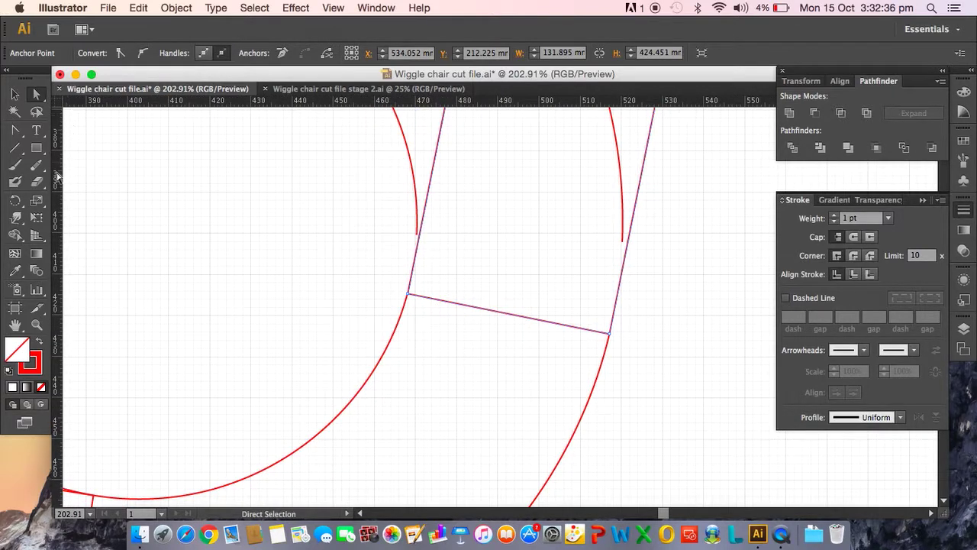
pyautogui.moveTo(36, 165); pyautogui.dragTo(82, 201)
pyautogui.moveTo(481, 306); pyautogui.dragTo(519, 316)
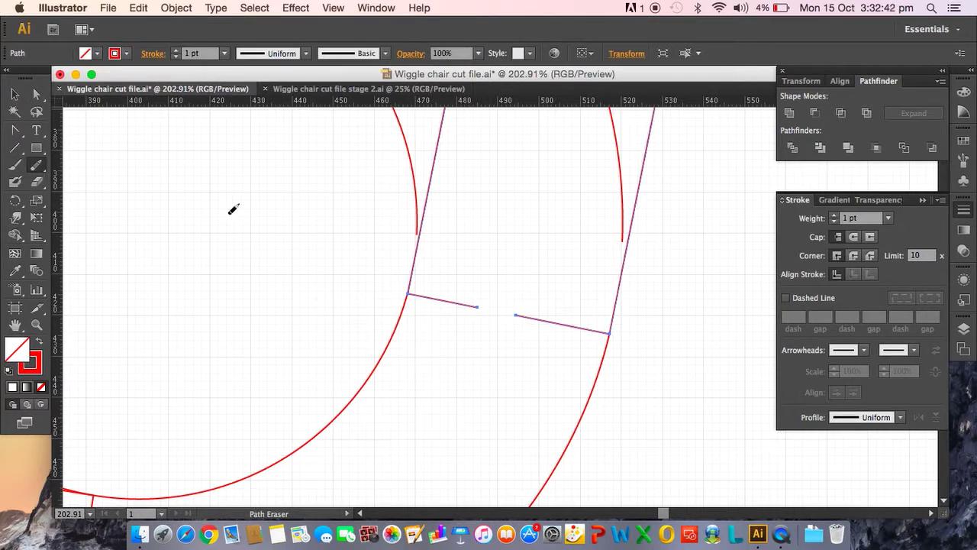
# Delete the left and right leftover crossbar pieces with the Delete Anchor Point tool
pyautogui.press('a')
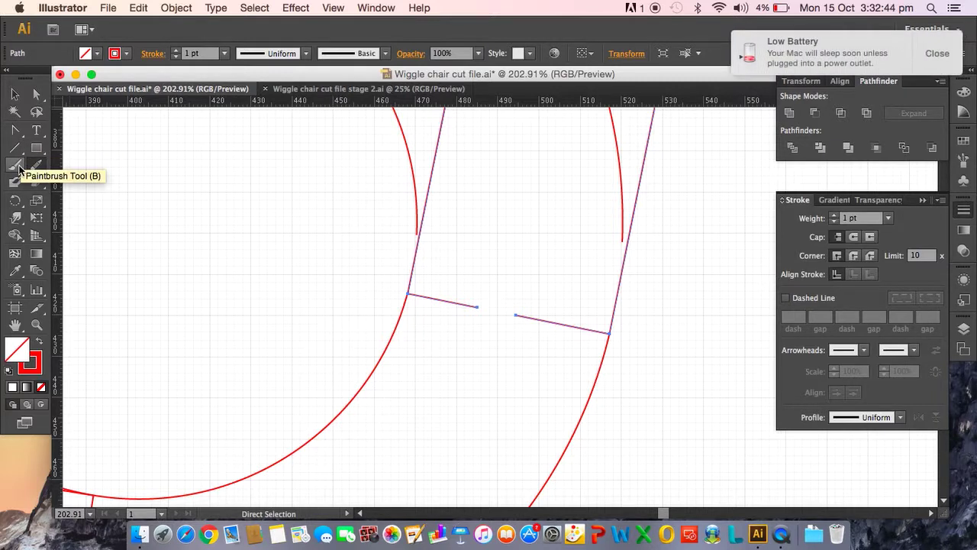
pyautogui.moveTo(16, 133); pyautogui.dragTo(56, 165)
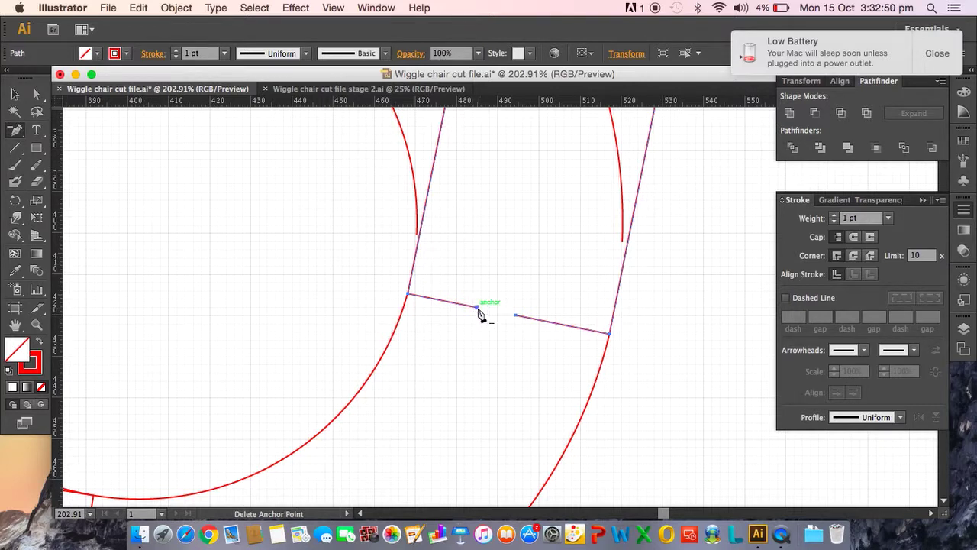
pyautogui.click(936, 54)
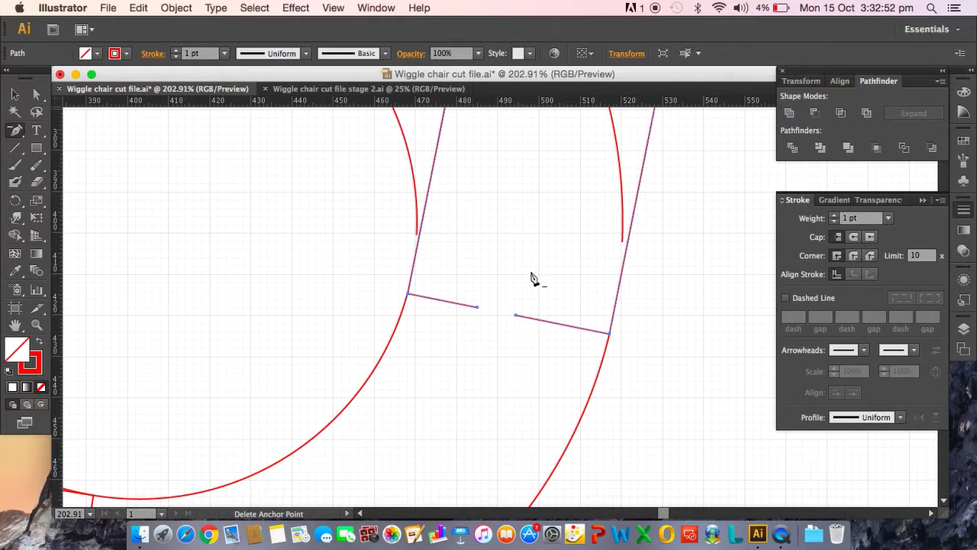
pyautogui.click(478, 308)
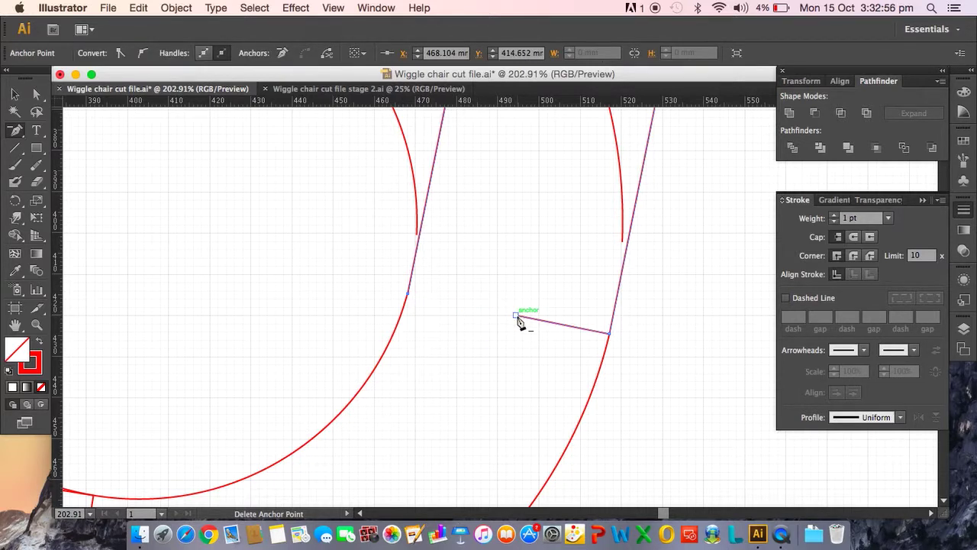
pyautogui.click(516, 316)
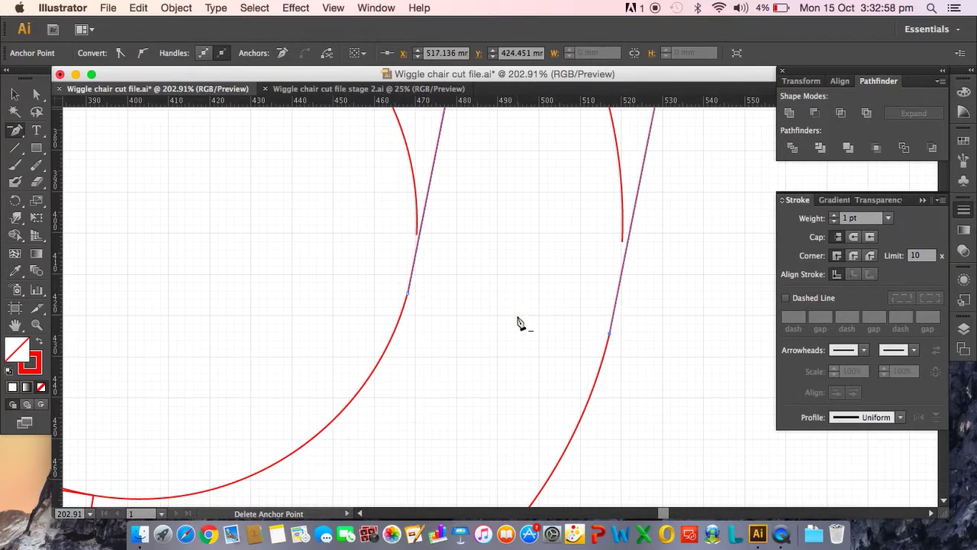
pyautogui.scroll(-3, 518, 323)
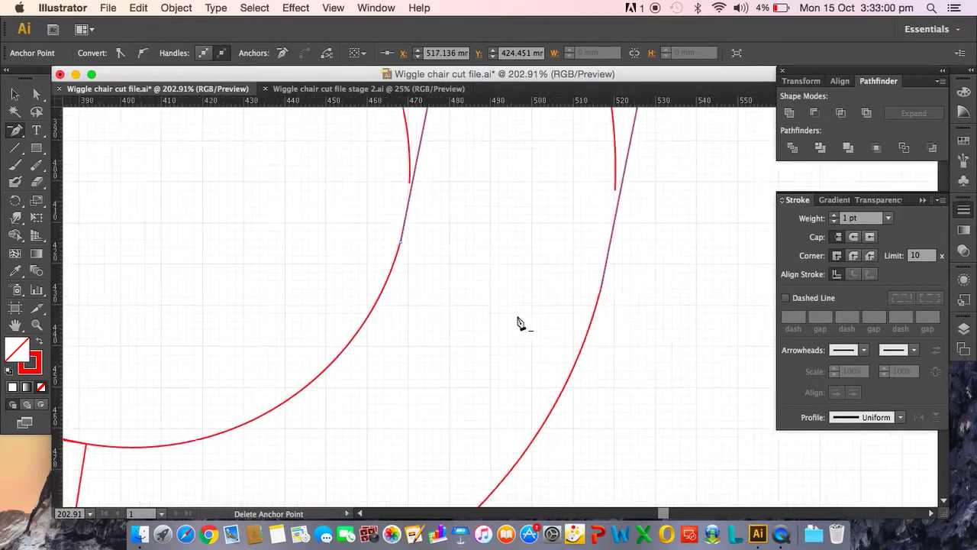
pyautogui.scroll(3, 518, 323)
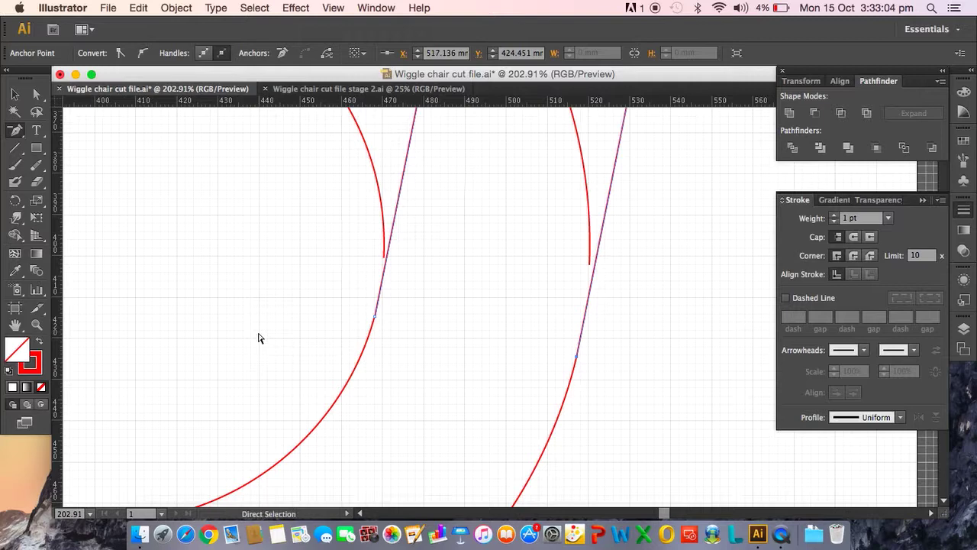
# Zoom into the line junction and erase a short bit of the upper line there
pyautogui.press('super+minus')
pyautogui.press('super+minus')
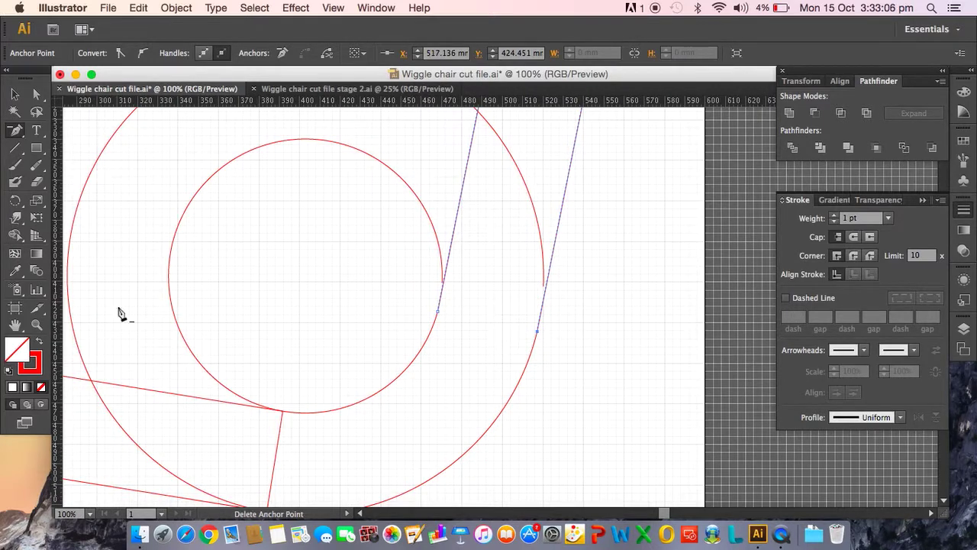
pyautogui.click(42, 327)
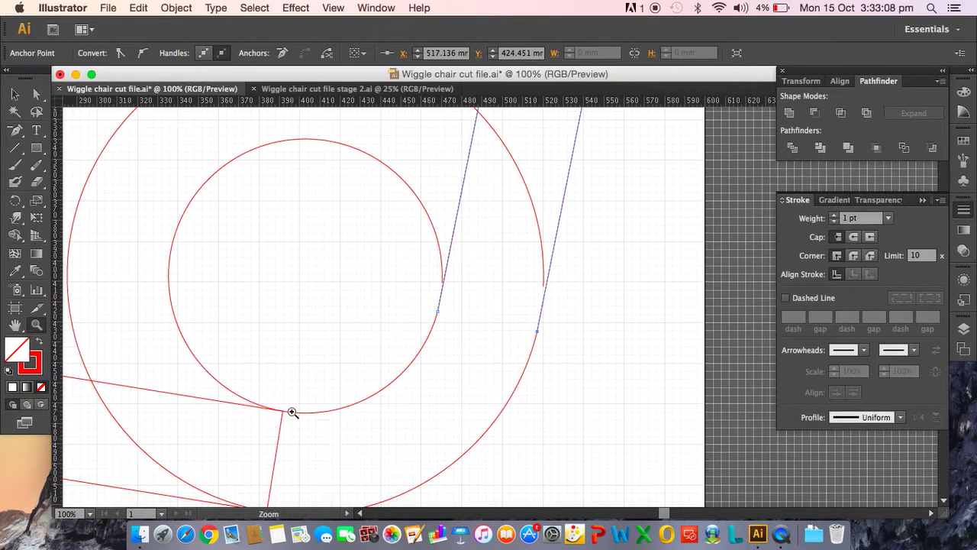
pyautogui.moveTo(295, 422); pyautogui.dragTo(255, 403)
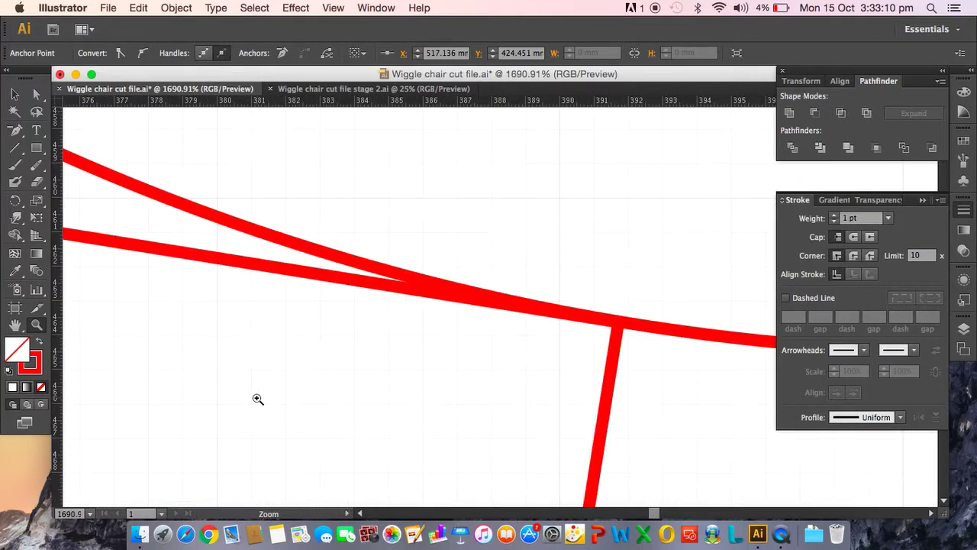
pyautogui.click(36, 94)
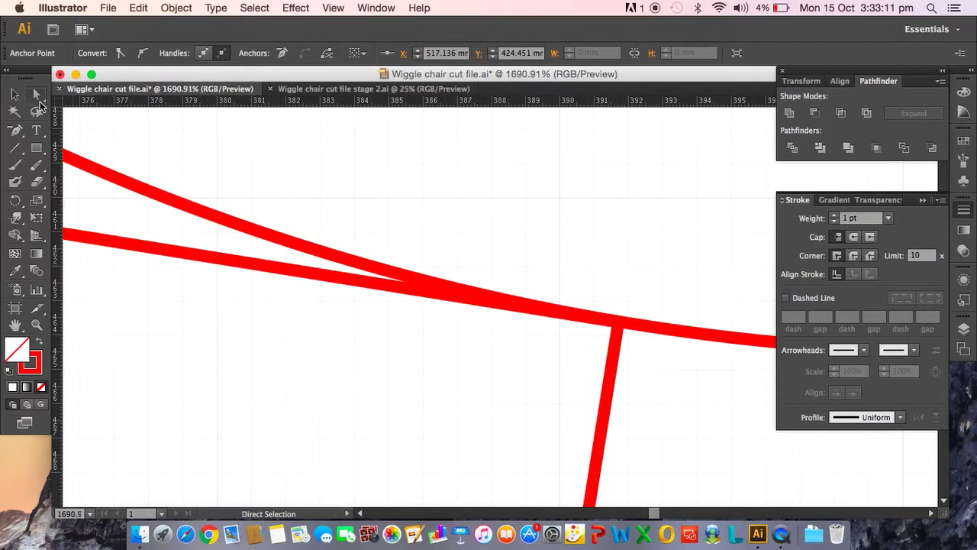
pyautogui.click(128, 186)
pyautogui.press('n')
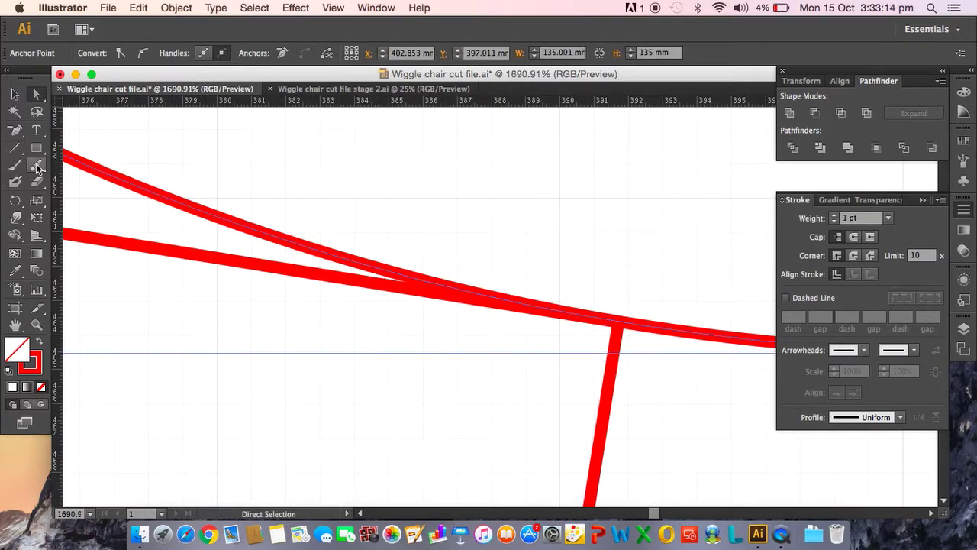
pyautogui.moveTo(627, 318)
pyautogui.mouseDown()
pyautogui.moveTo(593, 321)
pyautogui.moveTo(583, 310)
pyautogui.mouseUp()
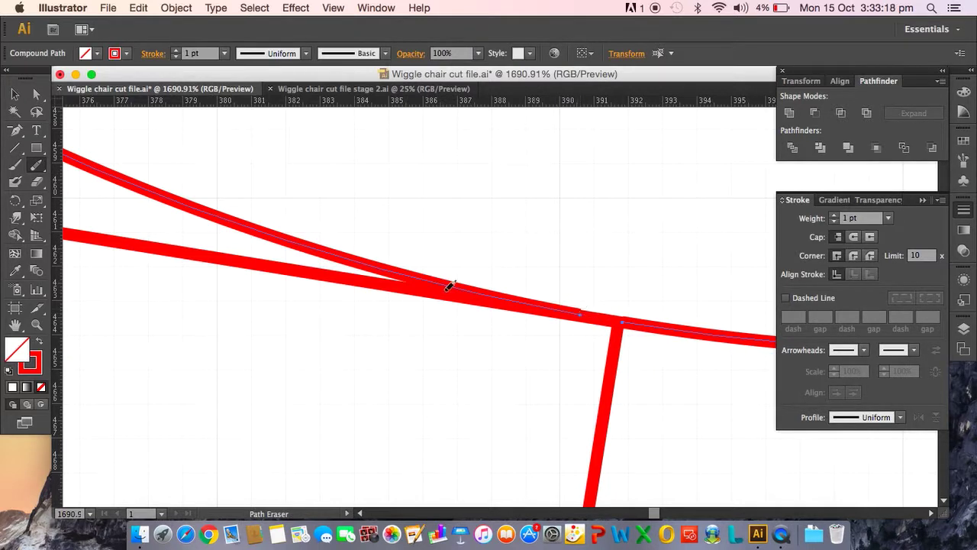
pyautogui.click(43, 97)
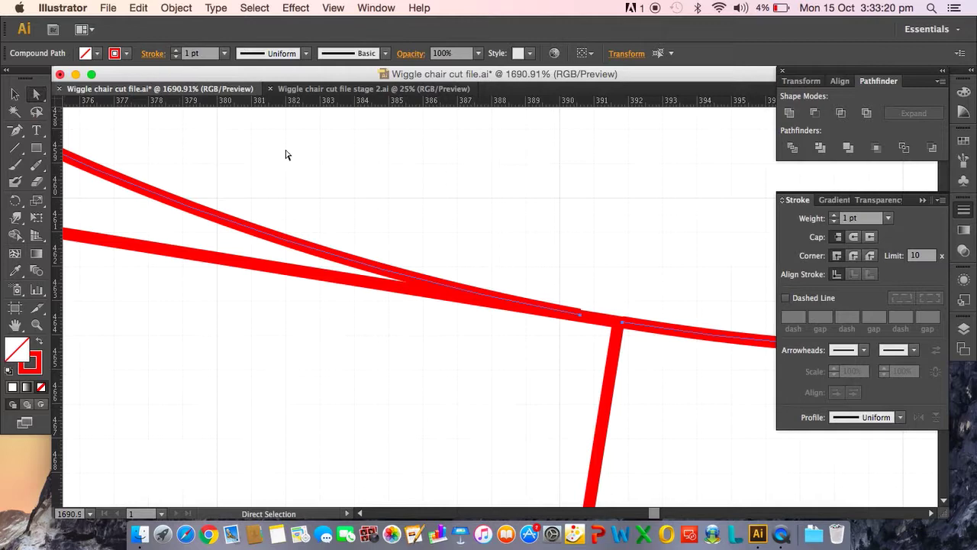
pyautogui.click(331, 181)
pyautogui.press('super+minus')
pyautogui.press('super+minus')
pyautogui.press('super+minus')
pyautogui.press('super+minus')
pyautogui.press('super+minus')
pyautogui.press('super+minus')
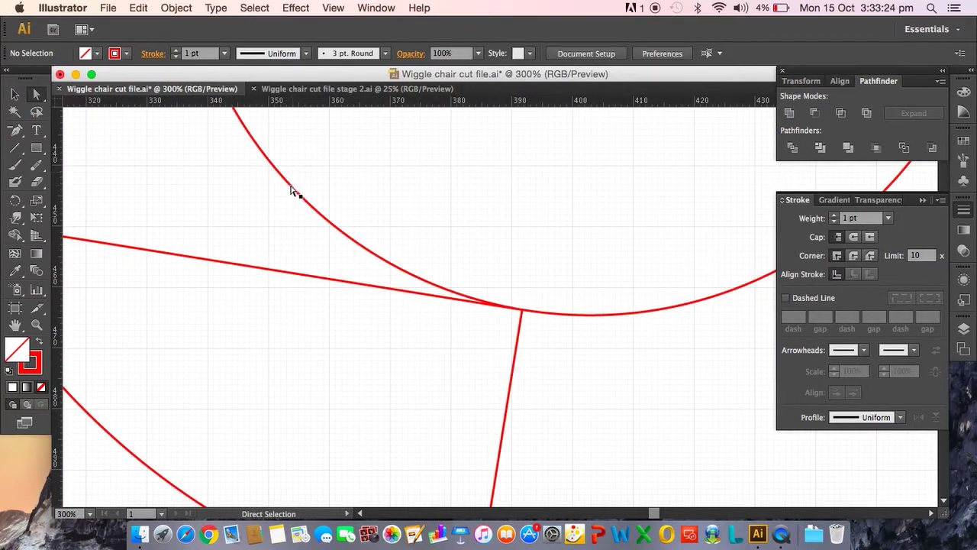
# Delete the leftover upper arc of the small inner circle, keeping its lower bend
pyautogui.click(291, 190)
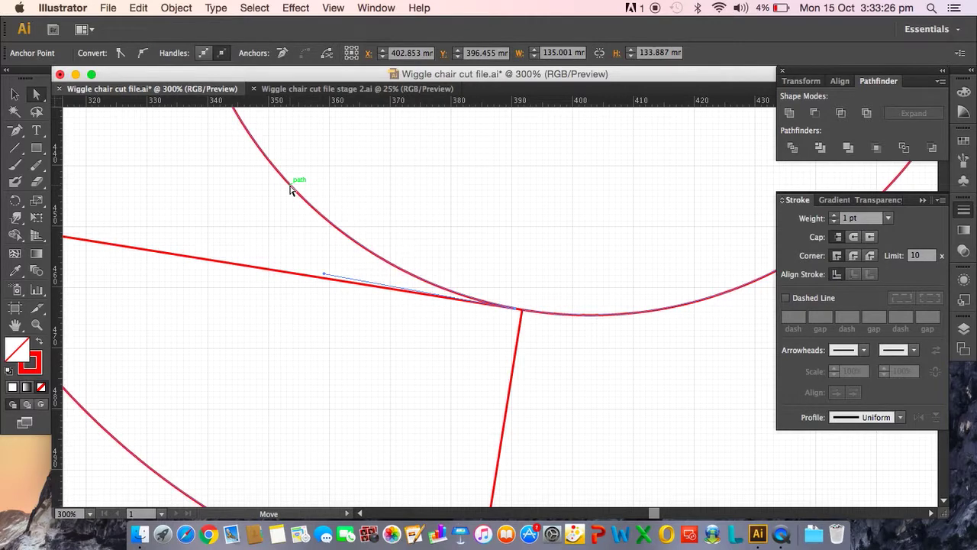
pyautogui.press('super+minus')
pyautogui.press('super+minus')
pyautogui.press('super+minus')
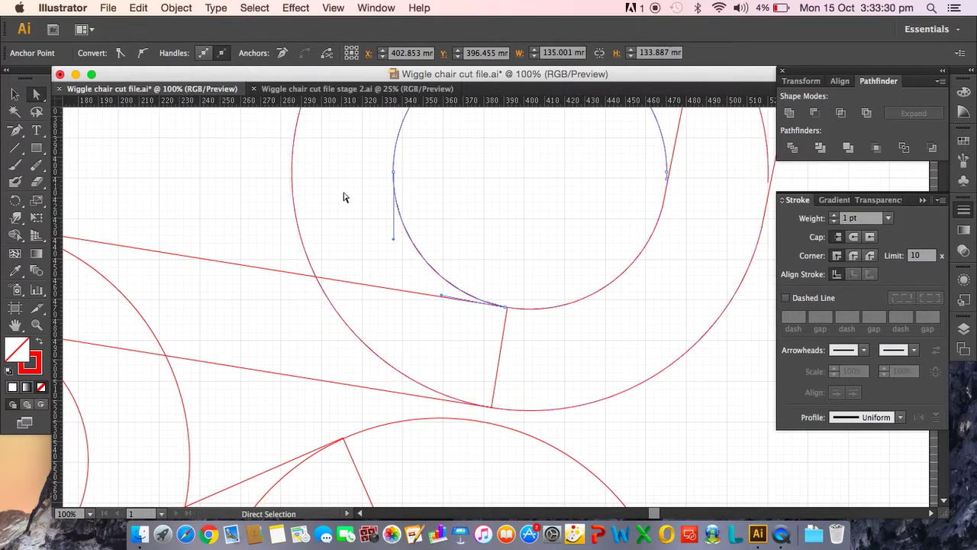
pyautogui.scroll(5, 364, 200)
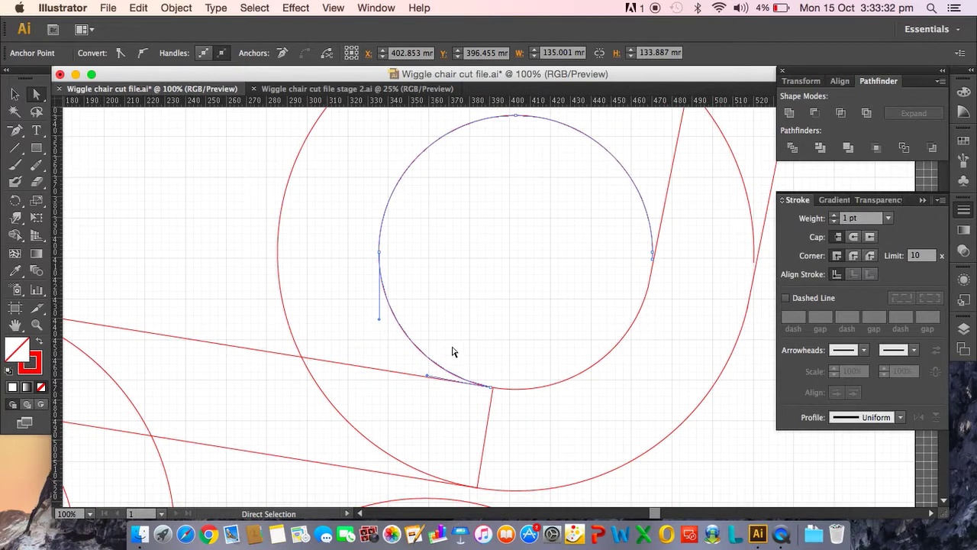
pyautogui.click(597, 143)
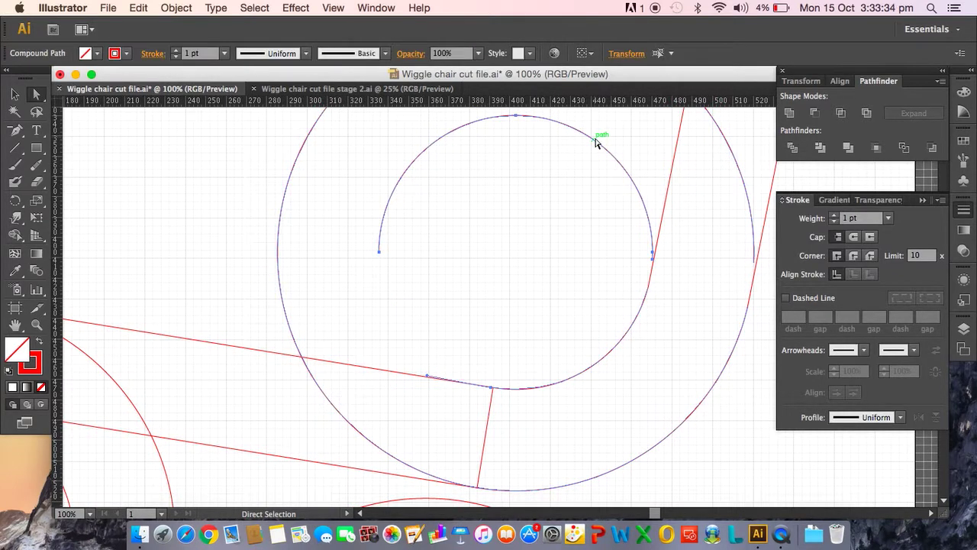
pyautogui.press('Delete')
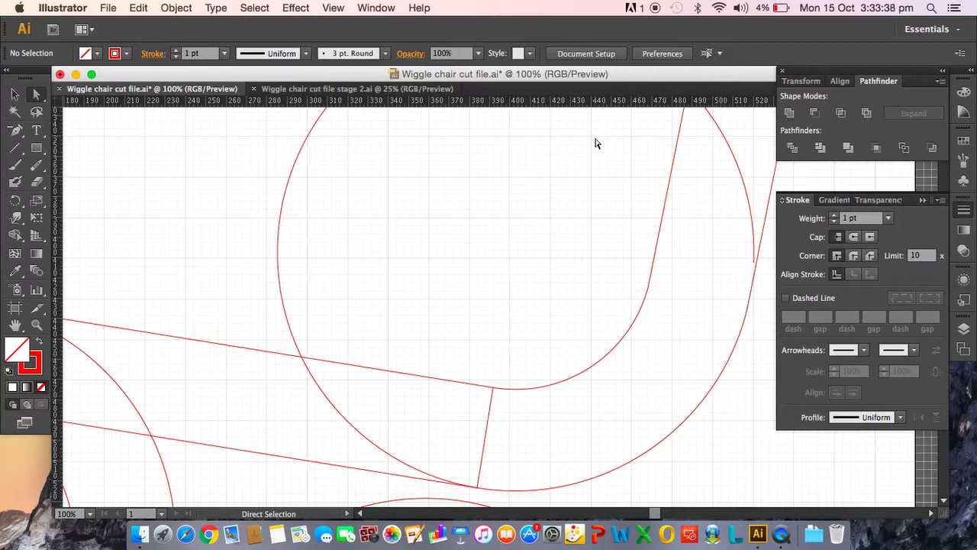
pyautogui.scroll(-3, 573, 378)
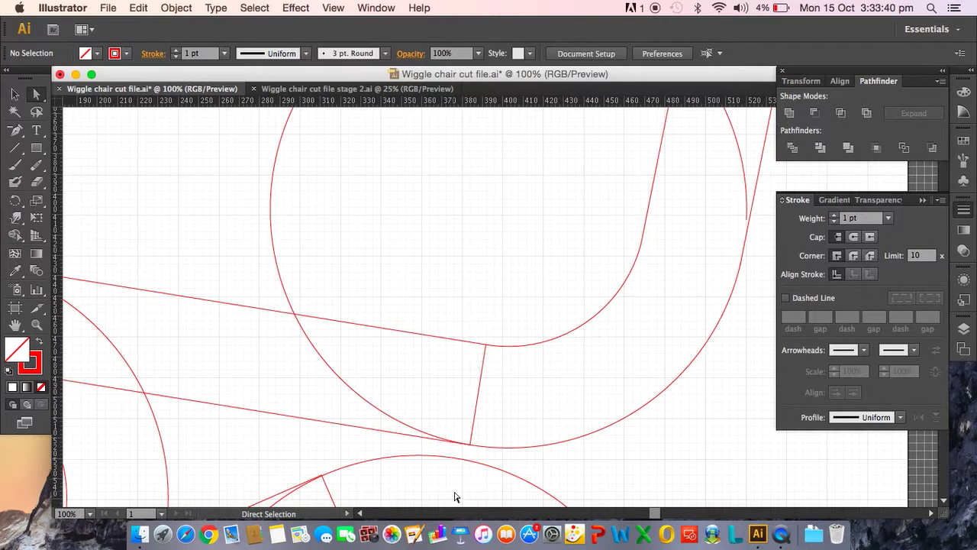
# Select the large circle's lower arc and zoom in where it meets the right tangent line
pyautogui.click(442, 439)
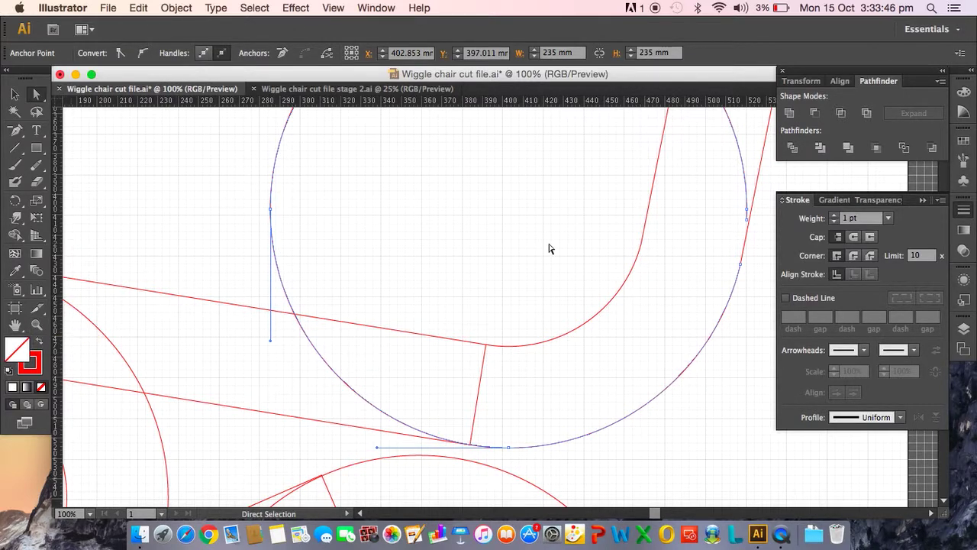
pyautogui.scroll(5, 549, 247)
pyautogui.hscroll(3, 550, 247)
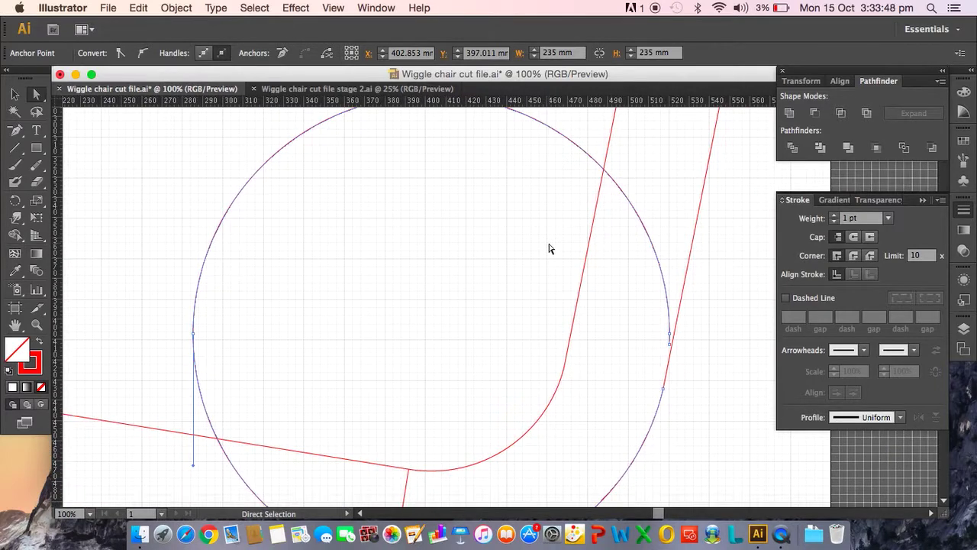
pyautogui.click(36, 324)
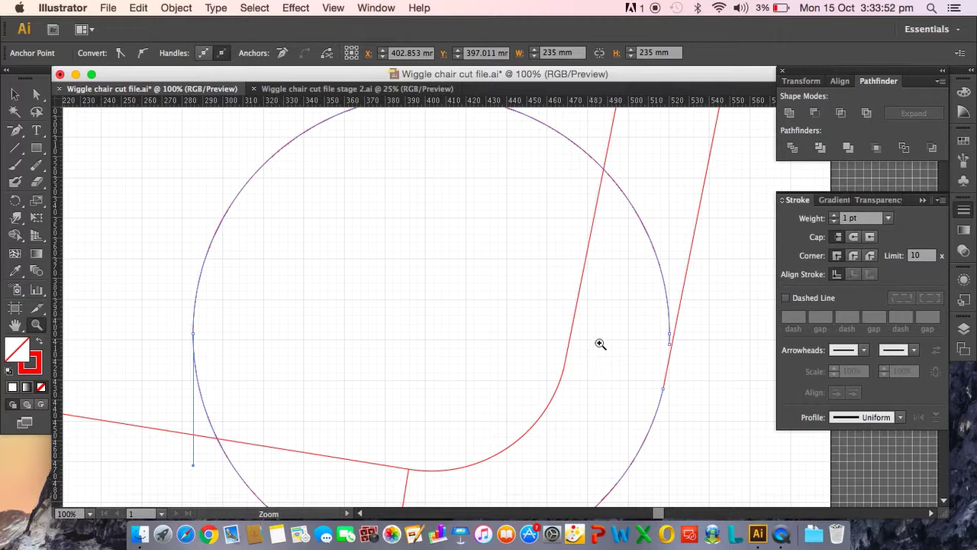
pyautogui.moveTo(590, 361); pyautogui.dragTo(532, 243)
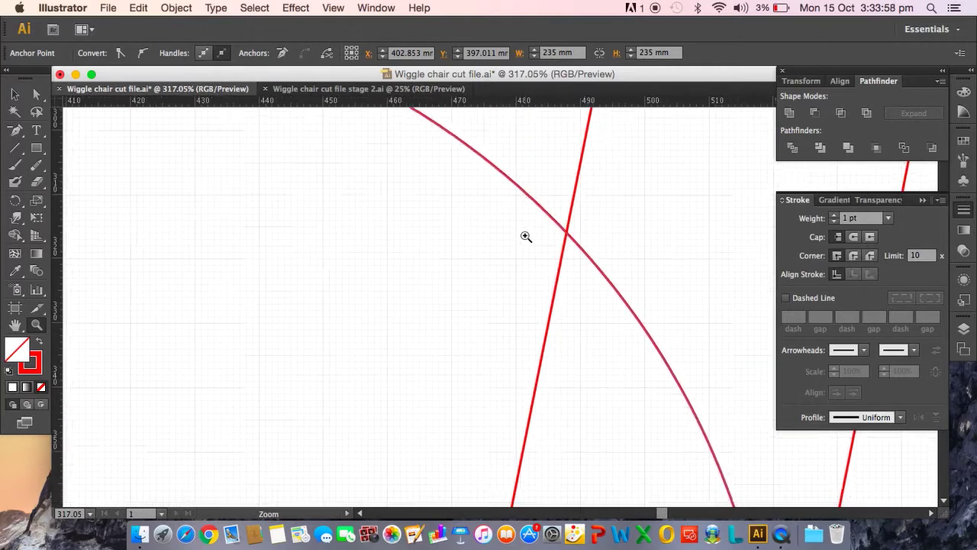
pyautogui.hscroll(5, 526, 237)
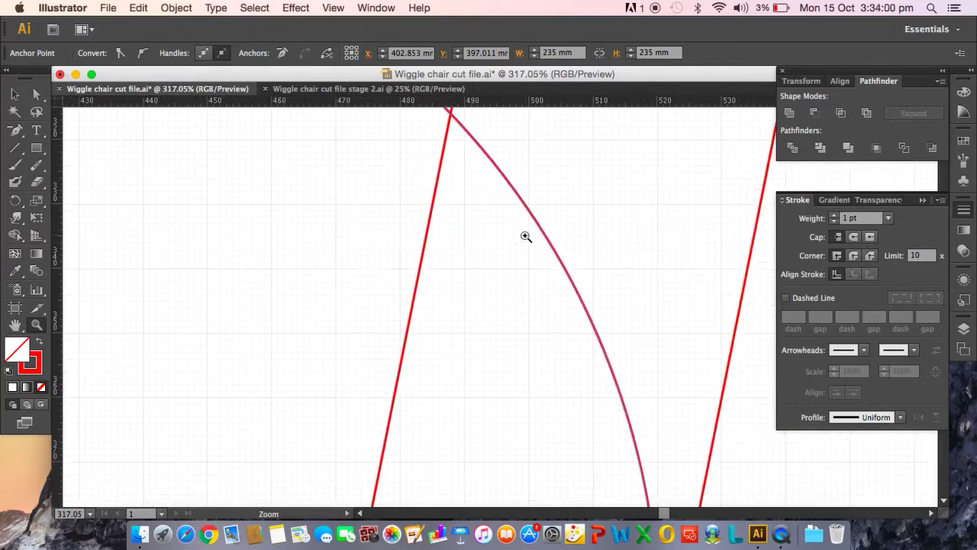
pyautogui.scroll(-6, 526, 237)
pyautogui.hscroll(1, 526, 237)
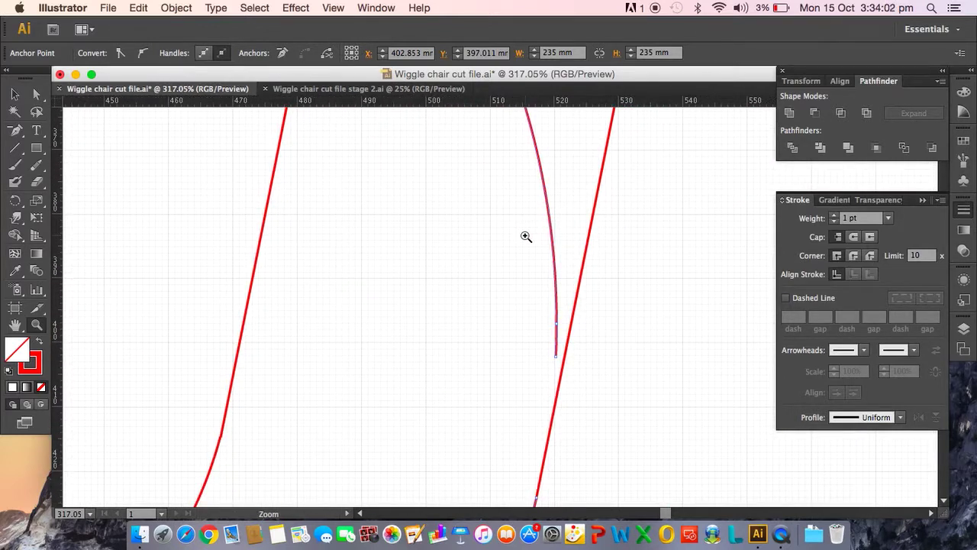
pyautogui.scroll(-8, 526, 237)
pyautogui.hscroll(-2, 527, 236)
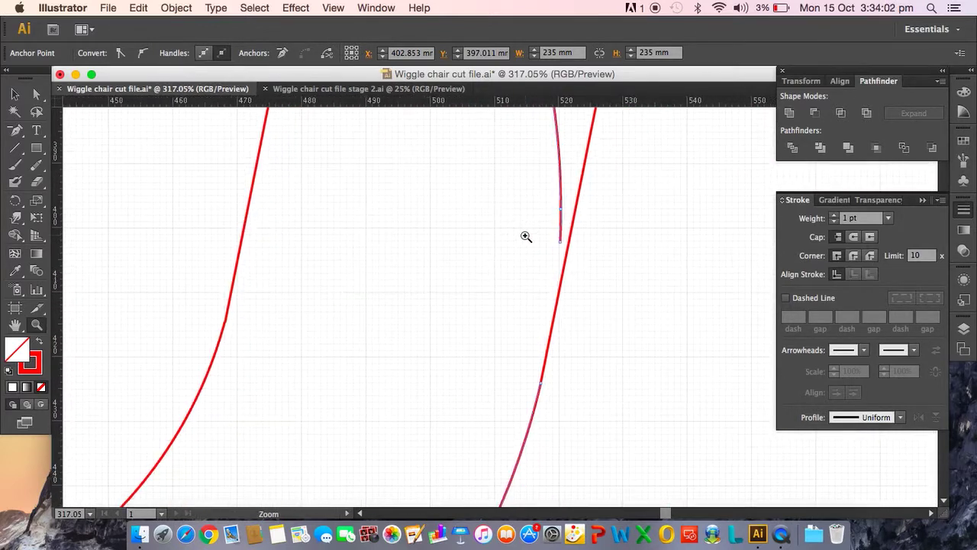
# Zoom closer on the junction and nudge the tangent line's end anchor off the arc
pyautogui.click(596, 213)
pyautogui.click(499, 334)
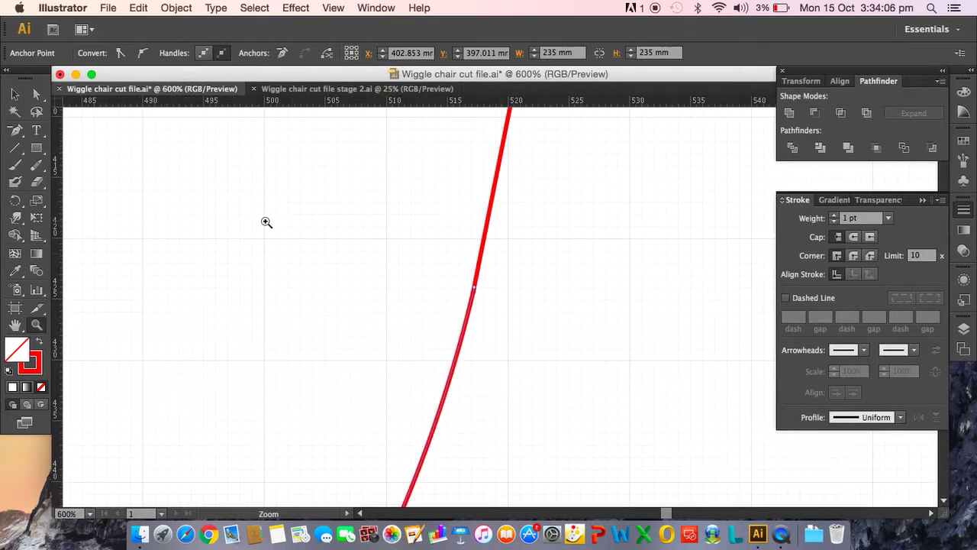
pyautogui.press('a')
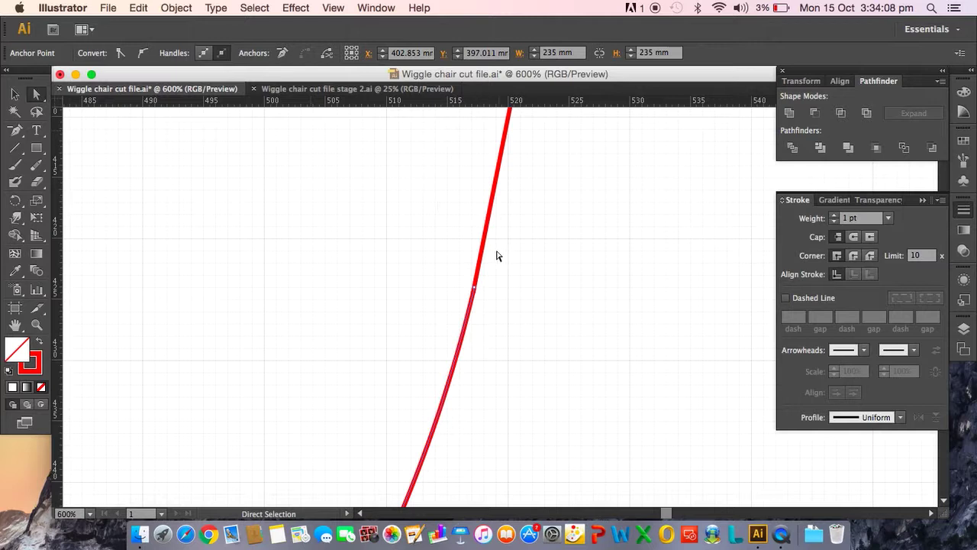
pyautogui.click(484, 254)
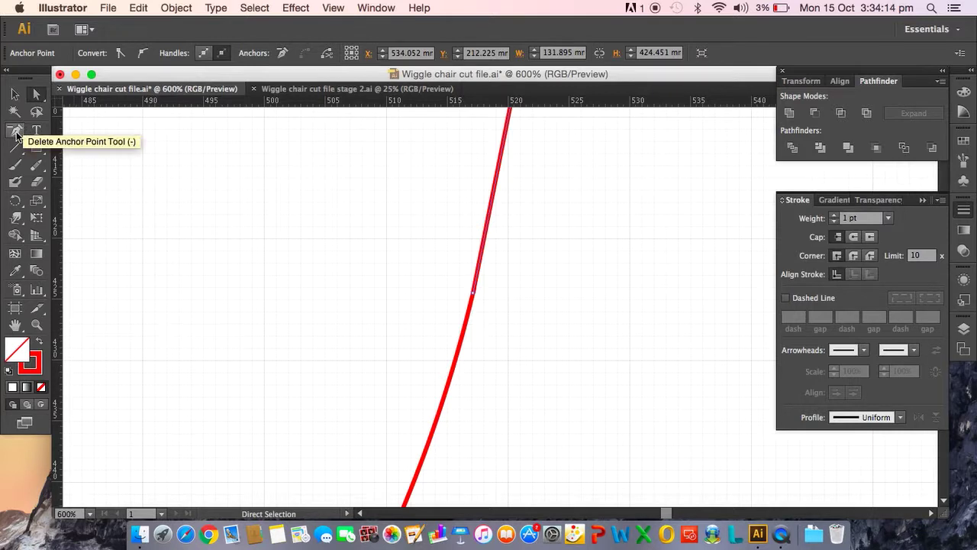
pyautogui.click(38, 98)
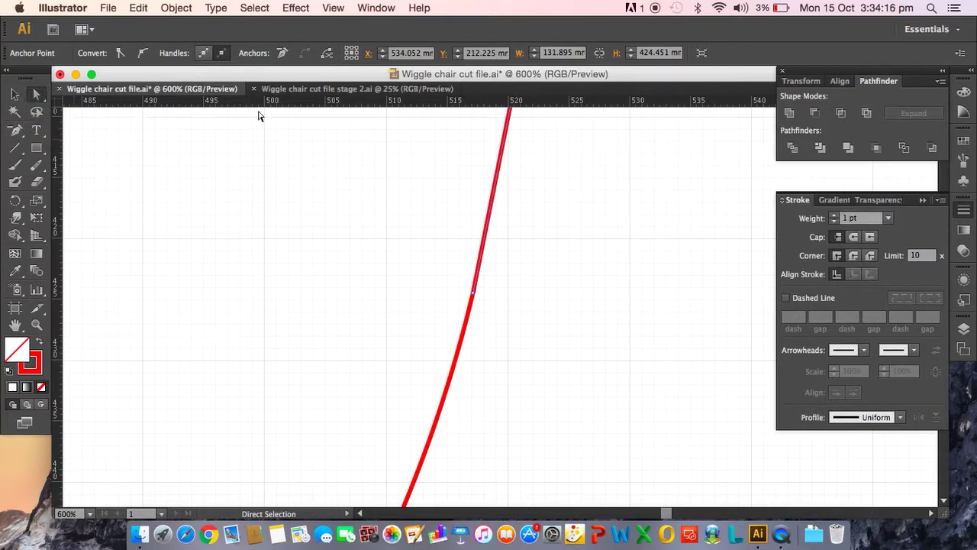
pyautogui.click(473, 294)
pyautogui.moveTo(473, 294); pyautogui.dragTo(476, 276)
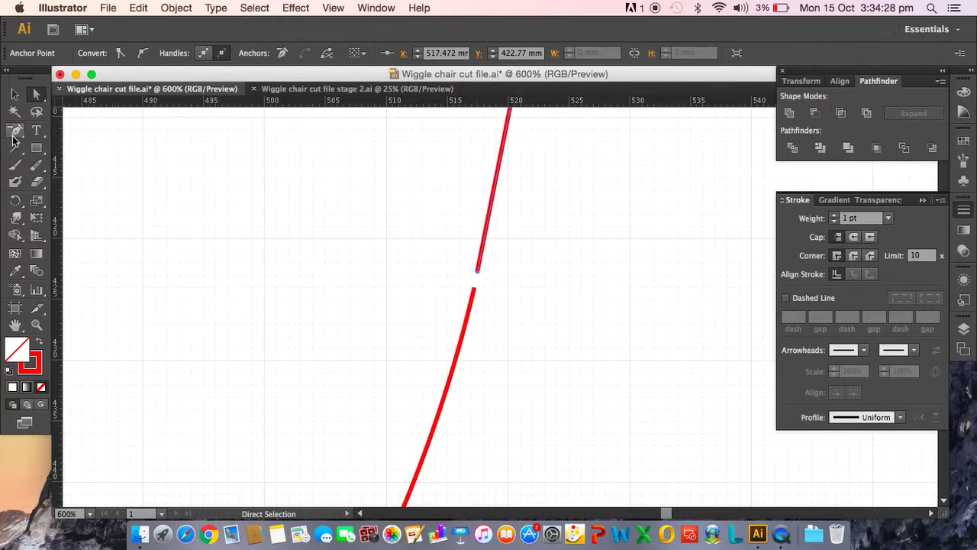
# Join the tangent line's end to the arc's endpoint with the Pen tool
pyautogui.moveTo(16, 132); pyautogui.dragTo(44, 132)
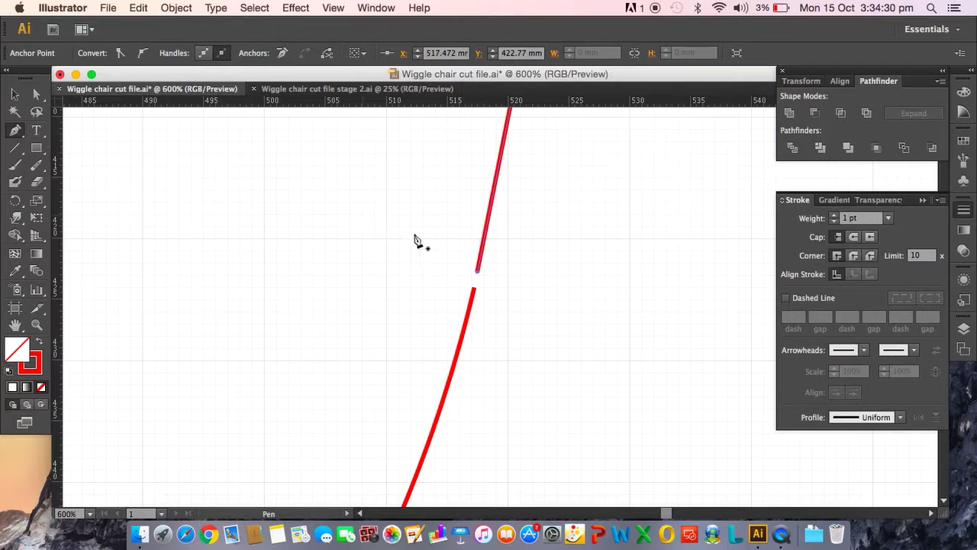
pyautogui.click(477, 272)
pyautogui.click(475, 293)
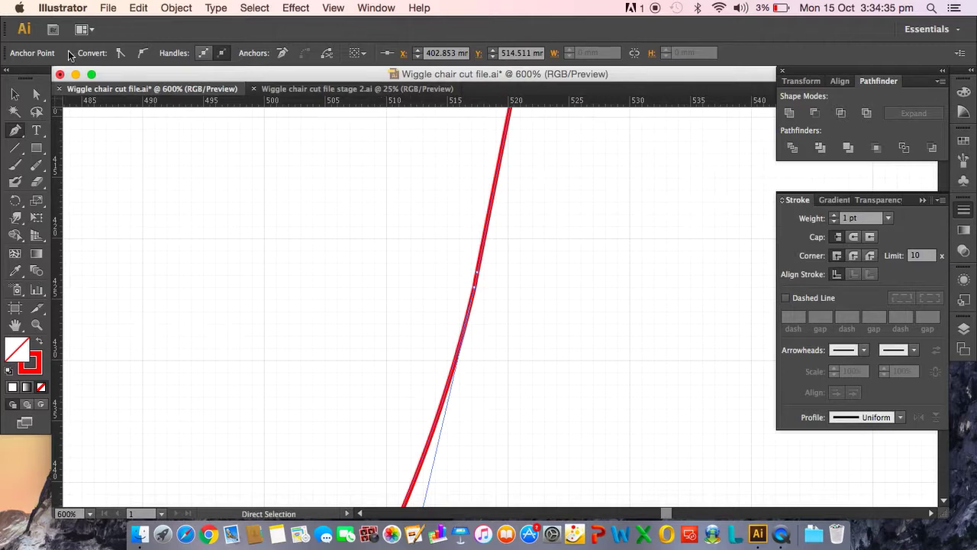
pyautogui.click(36, 93)
pyautogui.click(238, 287)
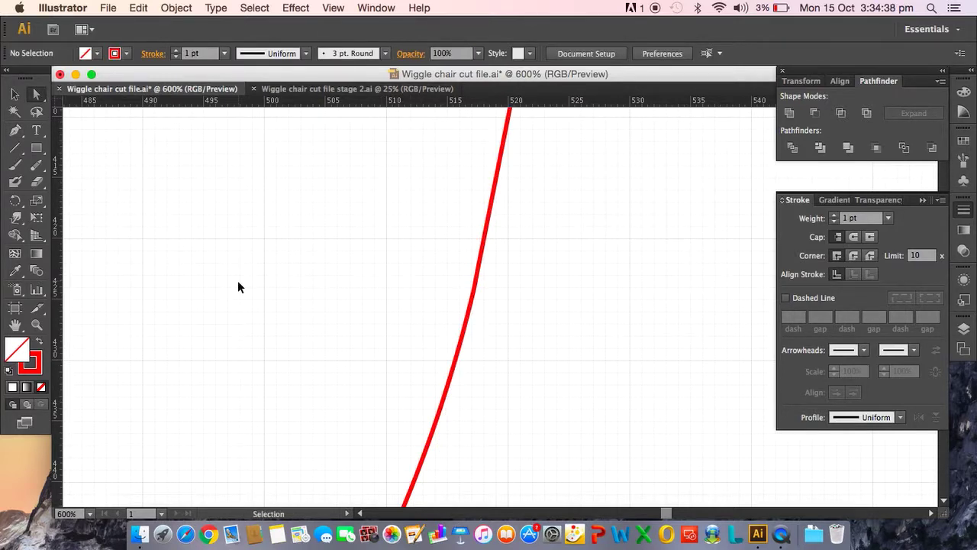
# Zoom out over the whole chair drawing, then bring up the stage 2 file for reference
pyautogui.press('super+minus')
pyautogui.press('super+minus')
pyautogui.press('super+minus')
pyautogui.press('super+minus')
pyautogui.press('super+minus')
pyautogui.press('super+minus')
pyautogui.press('super+minus')
pyautogui.press('super+minus')
pyautogui.press('super+minus')
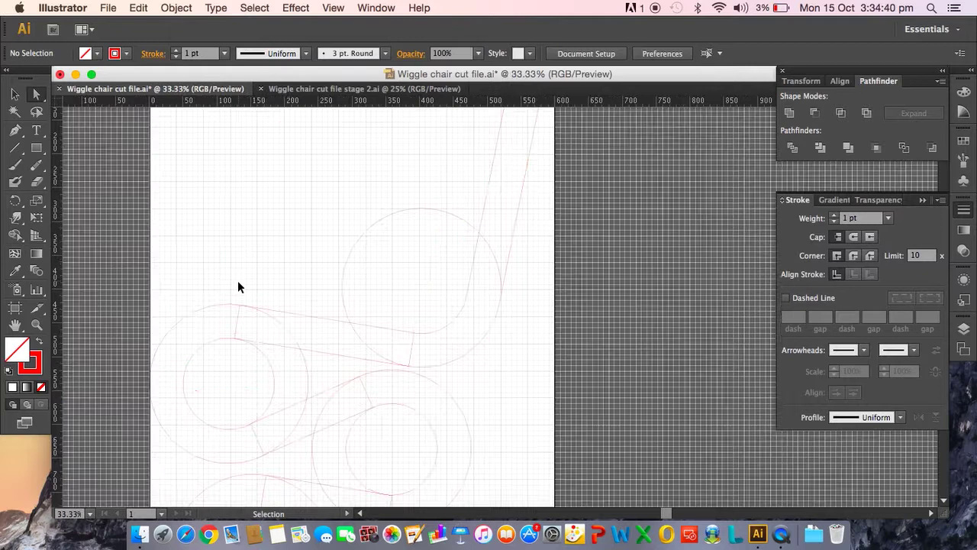
pyautogui.scroll(-5, 404, 438)
pyautogui.hscroll(-1, 403, 438)
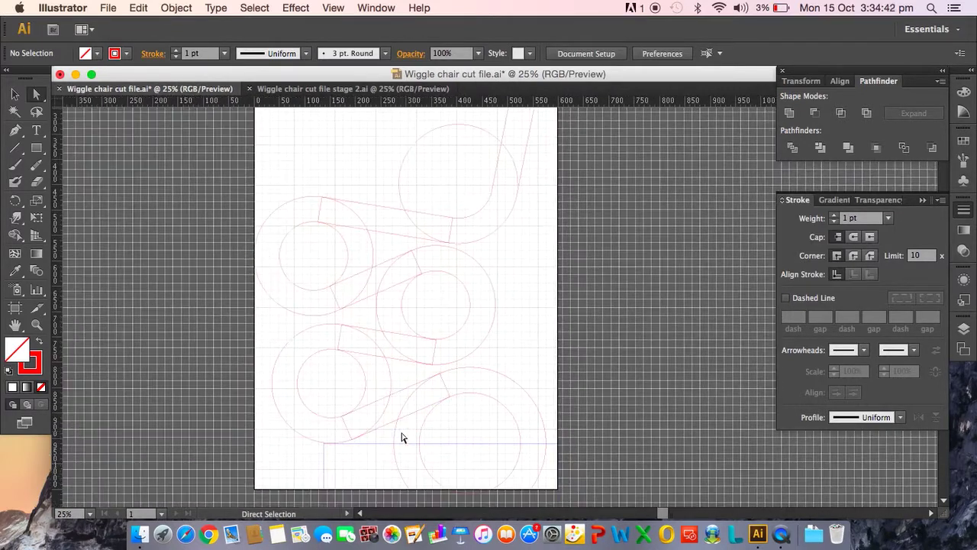
pyautogui.click(442, 90)
pyautogui.press('a')
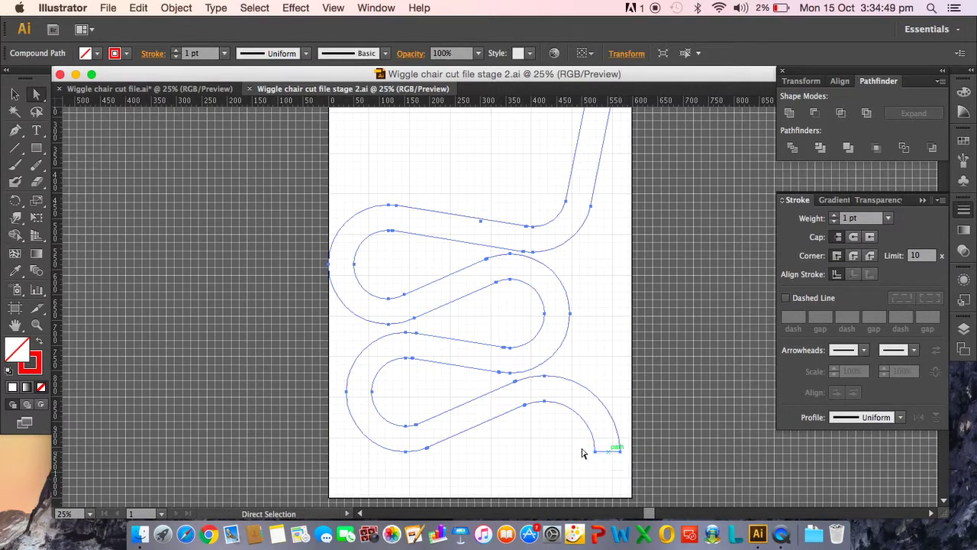
# In the main file, subtract the rectangle from the bottom large circle using Pathfinder Minus Front
pyautogui.click(169, 87)
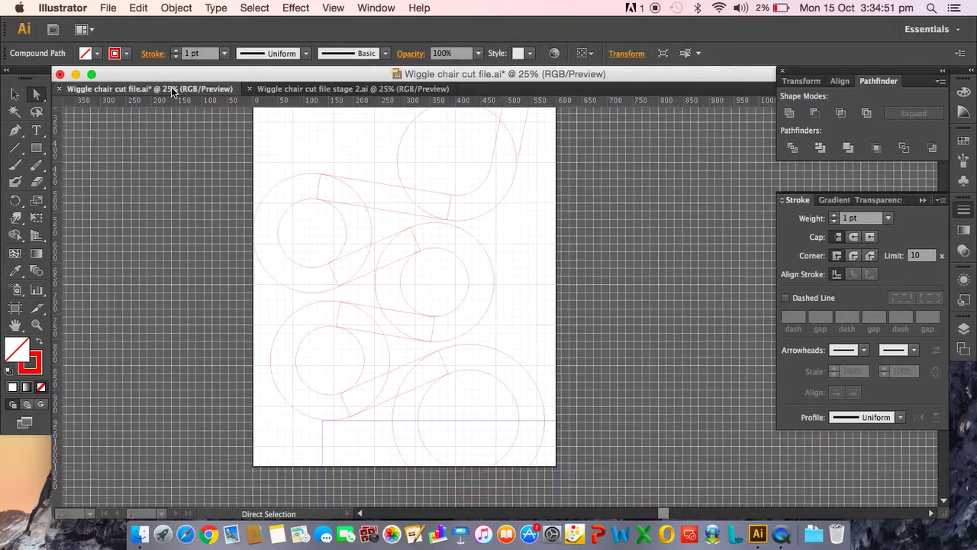
pyautogui.scroll(-3, 384, 391)
pyautogui.hscroll(1, 384, 391)
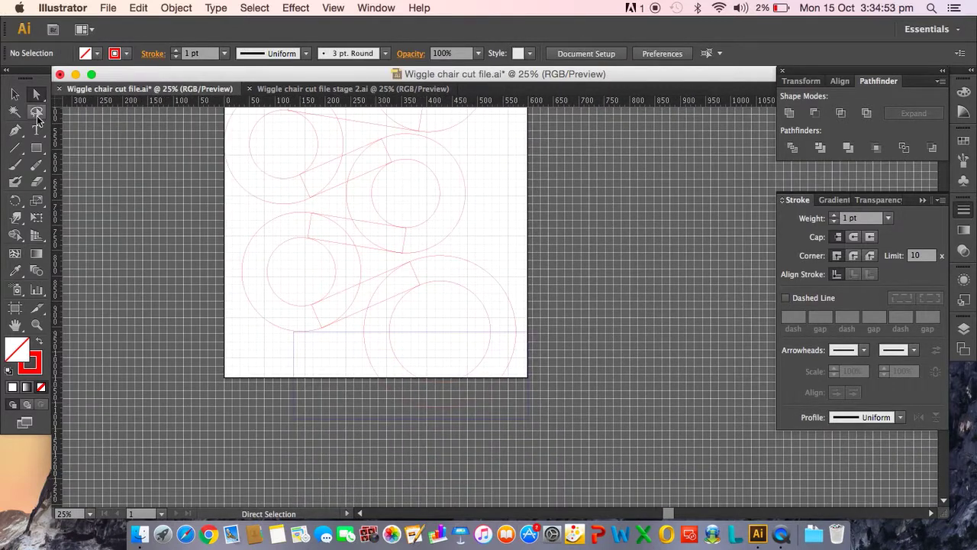
pyautogui.click(18, 94)
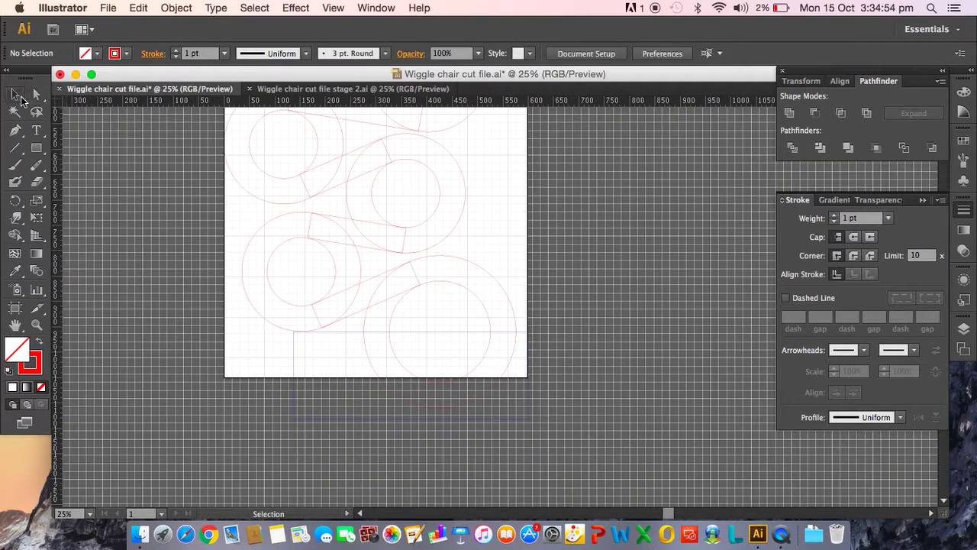
pyautogui.click(351, 331)
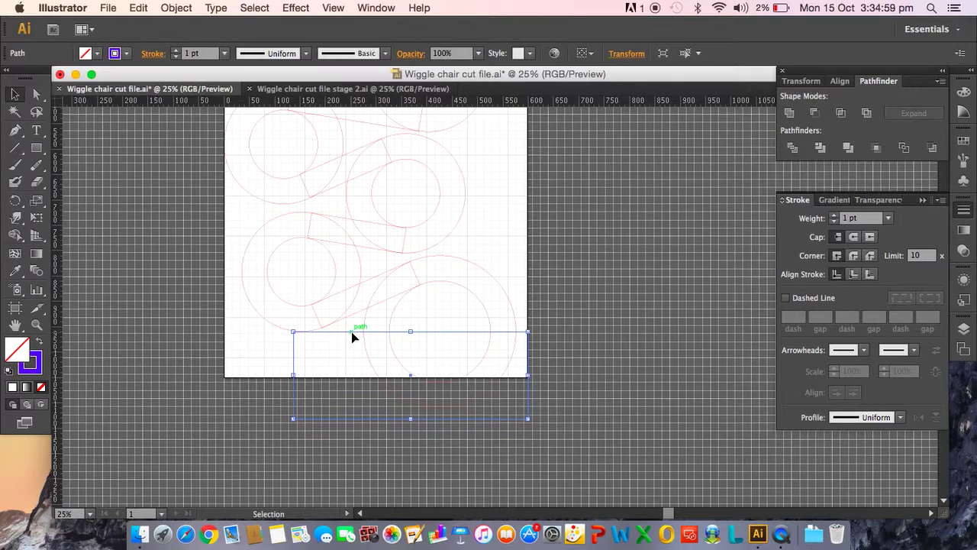
pyautogui.keyDown('shift'); pyautogui.click(516, 327); pyautogui.keyUp('shift')
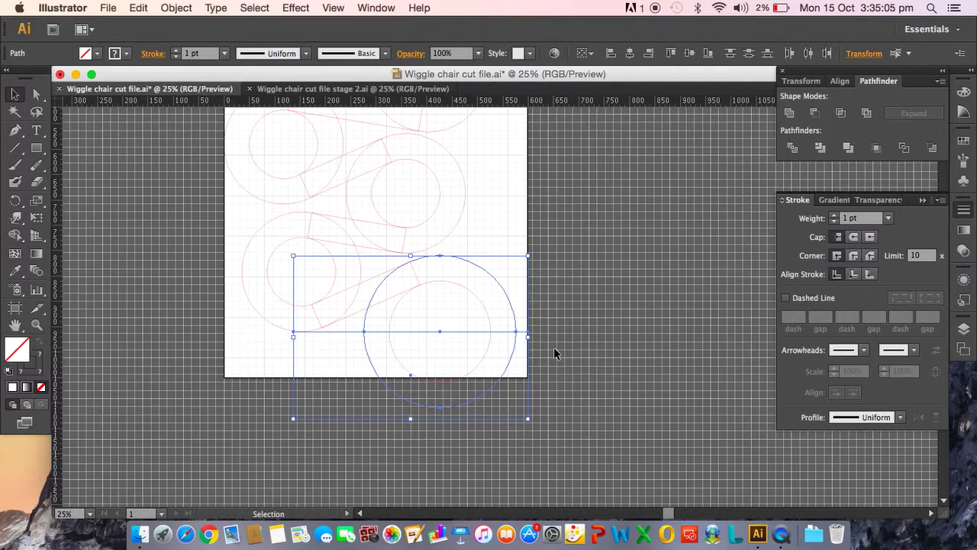
pyautogui.click(816, 114)
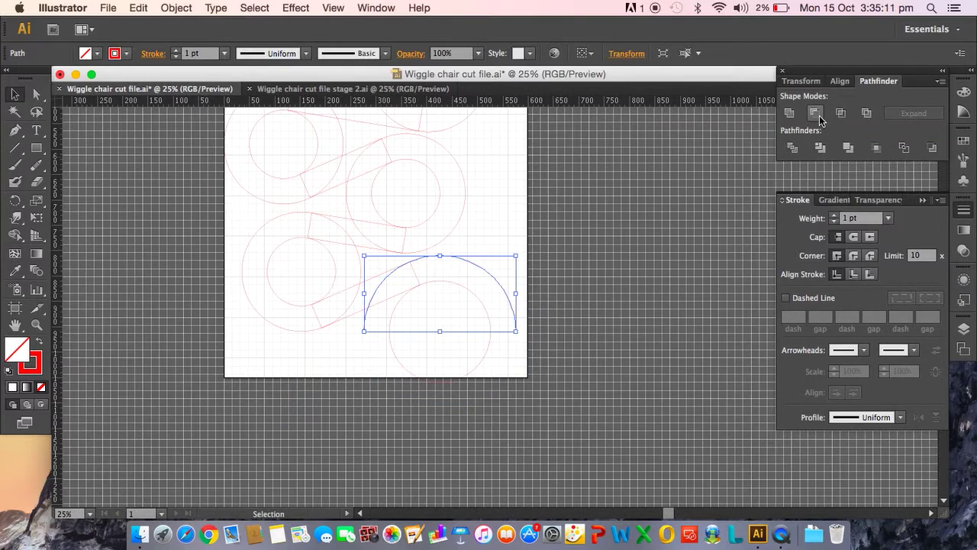
# Select the small inner circle at the bottom, then switch to the stage 2 file
pyautogui.click(486, 362)
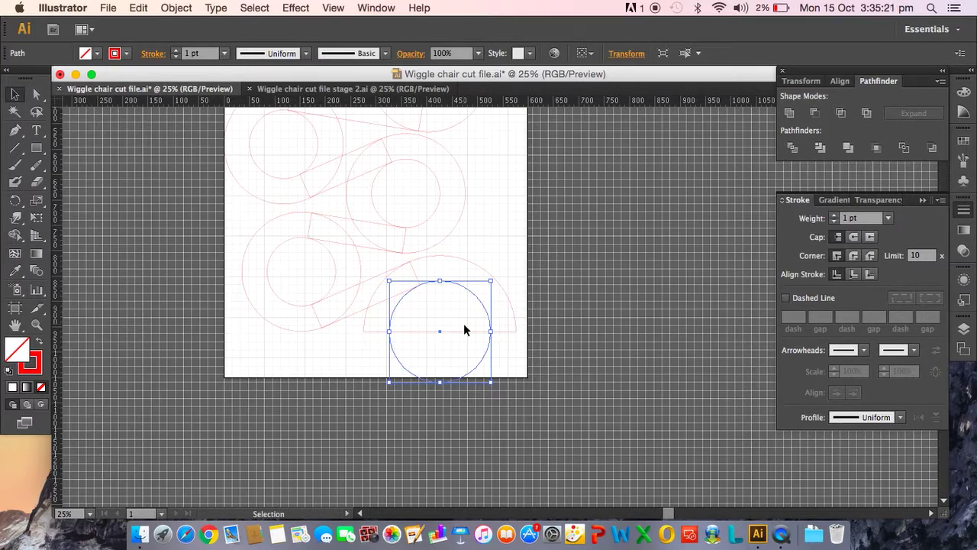
pyautogui.scroll(5, 473, 327)
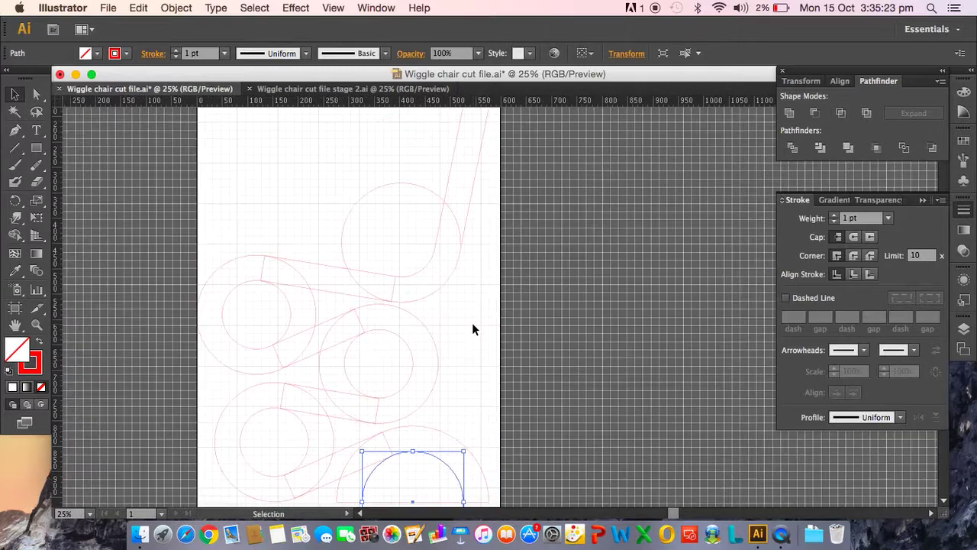
pyautogui.click(363, 88)
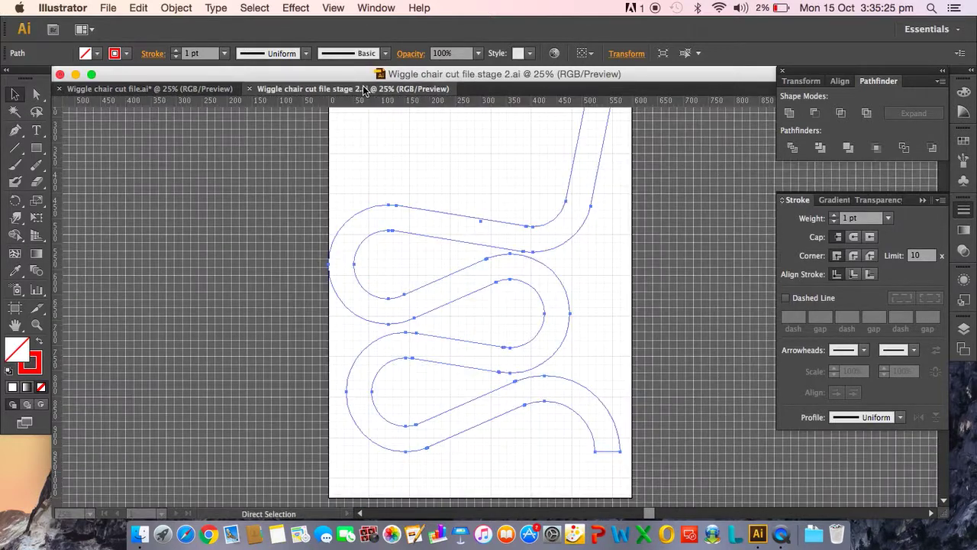
pyautogui.scroll(2, 317, 191)
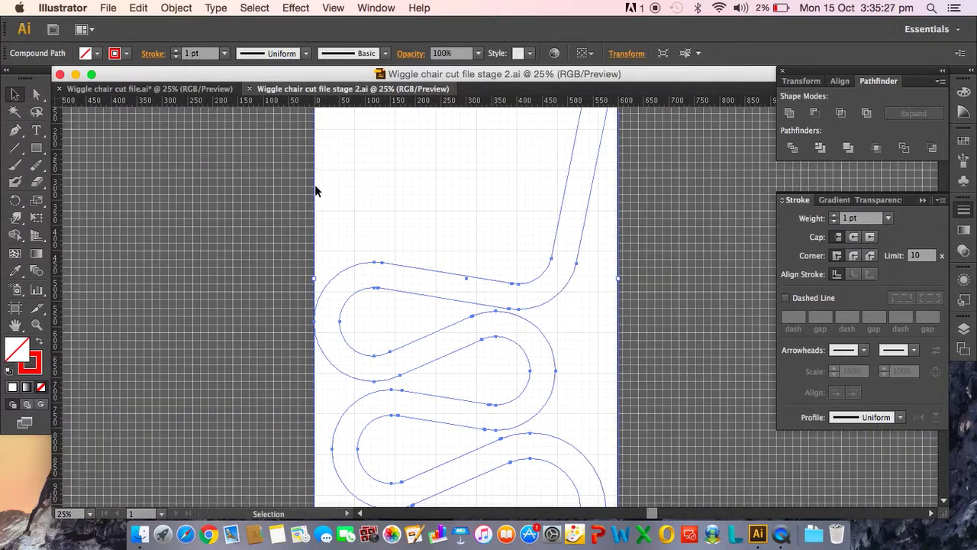